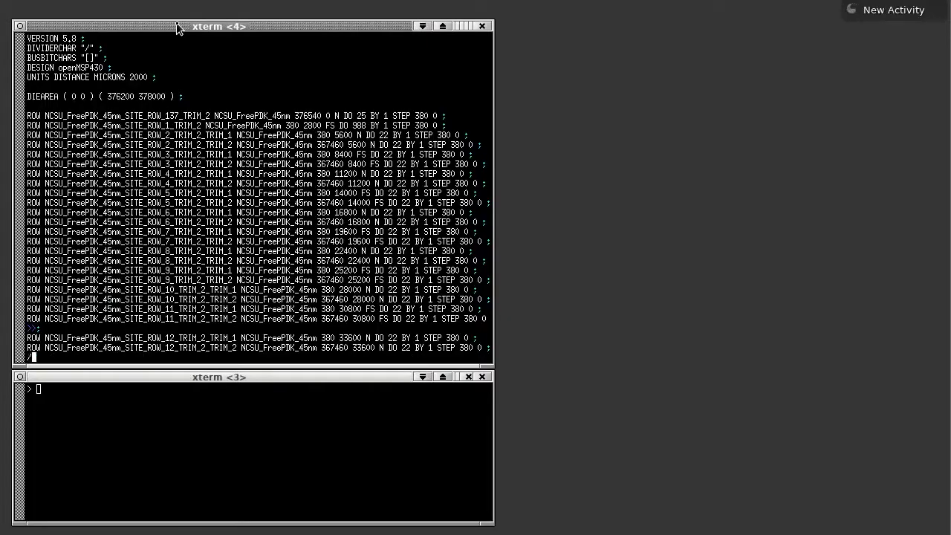
# Step: Search the DEF file for the SPECIALNETS section, then for the POWER use statement within it
pyautogui.write('ECI')
pyautogui.press('Return')
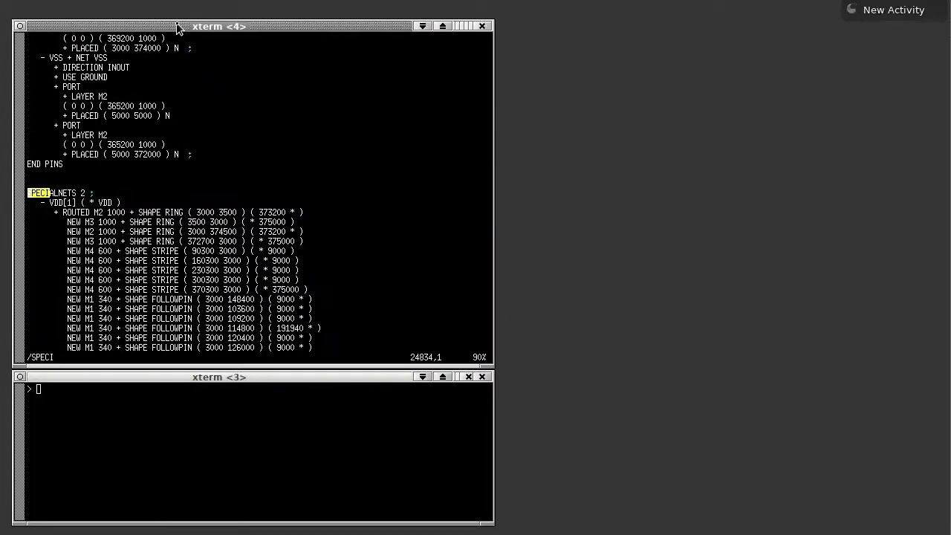
pyautogui.write('/P')
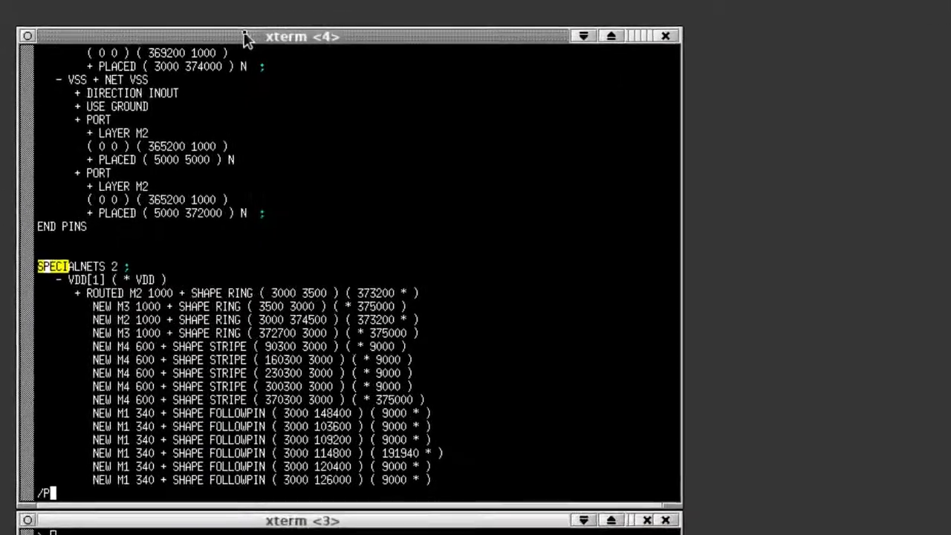
pyautogui.write('OWER')
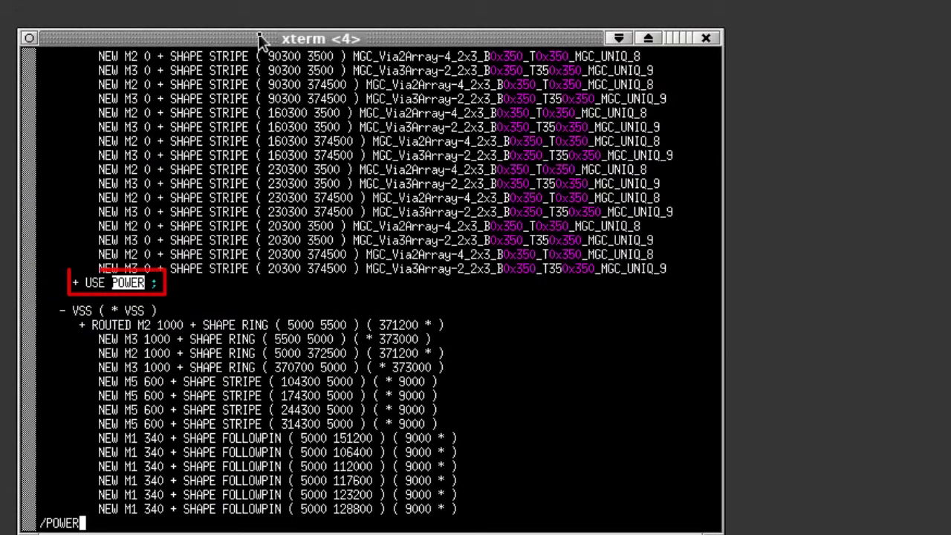
pyautogui.press('Return')
# Step: Search the DEF file for the GROUND use statement and quit the file without changes
pyautogui.write('/G')
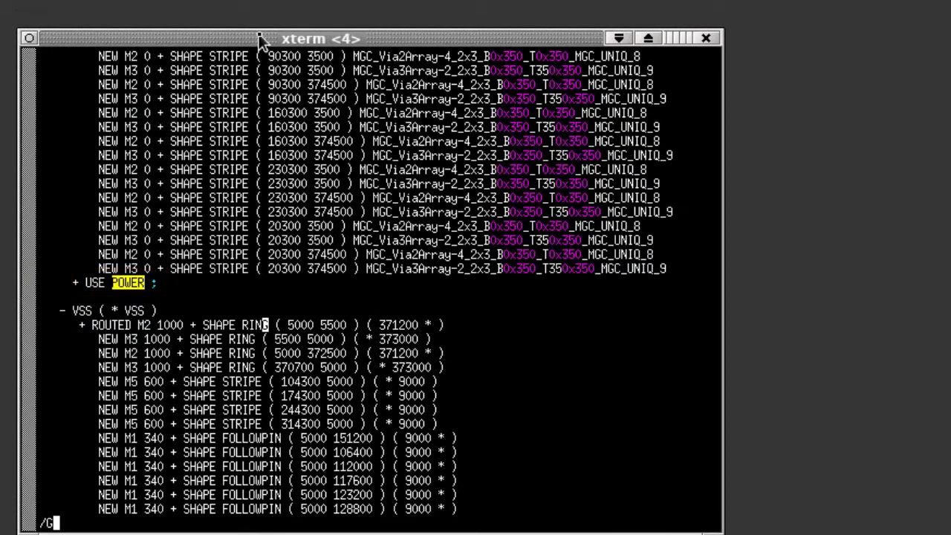
pyautogui.write('ROUND')
pyautogui.press('Return')
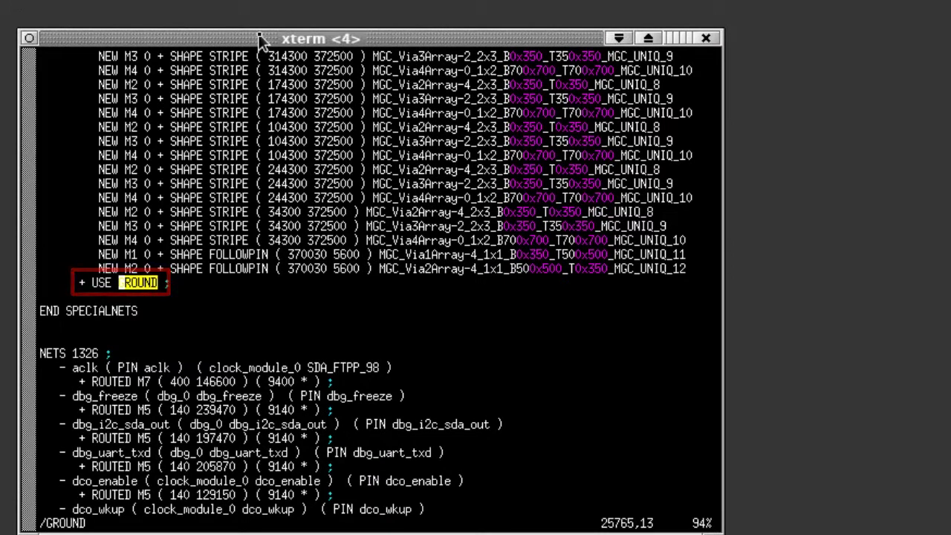
pyautogui.write(':')
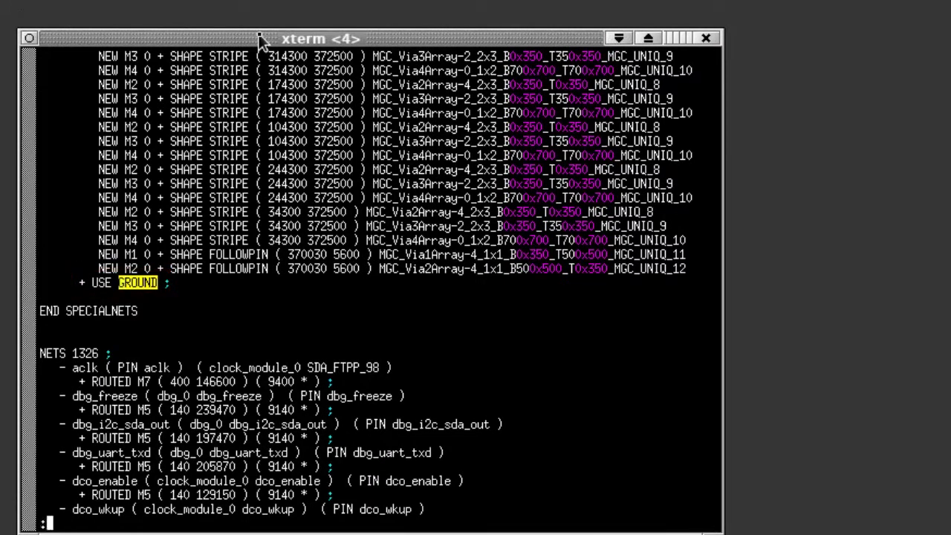
pyautogui.write('q')
pyautogui.press('Return')
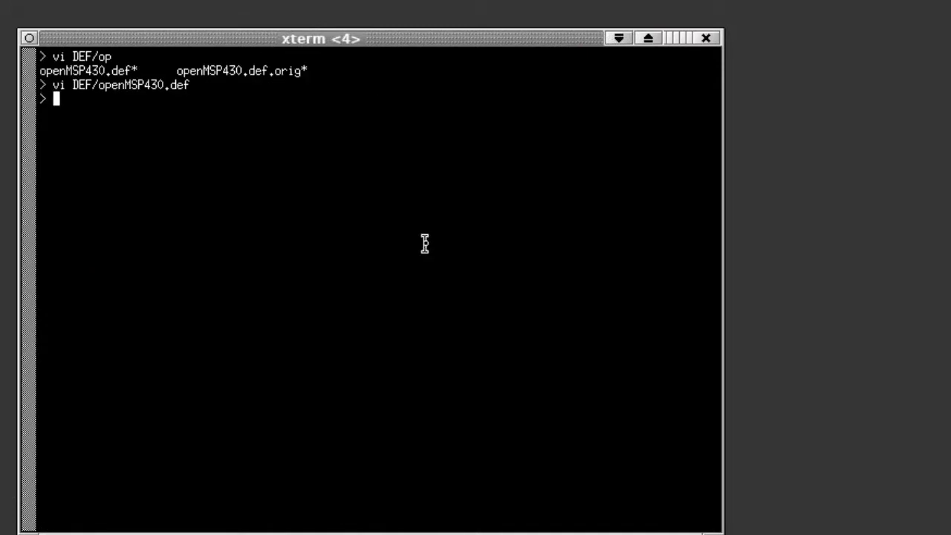
# Step: Open the run_fdi script in vi to review its DEF, LEF and output file arguments, then quit it
pyautogui.write('vi run')
pyautogui.press('Tab')
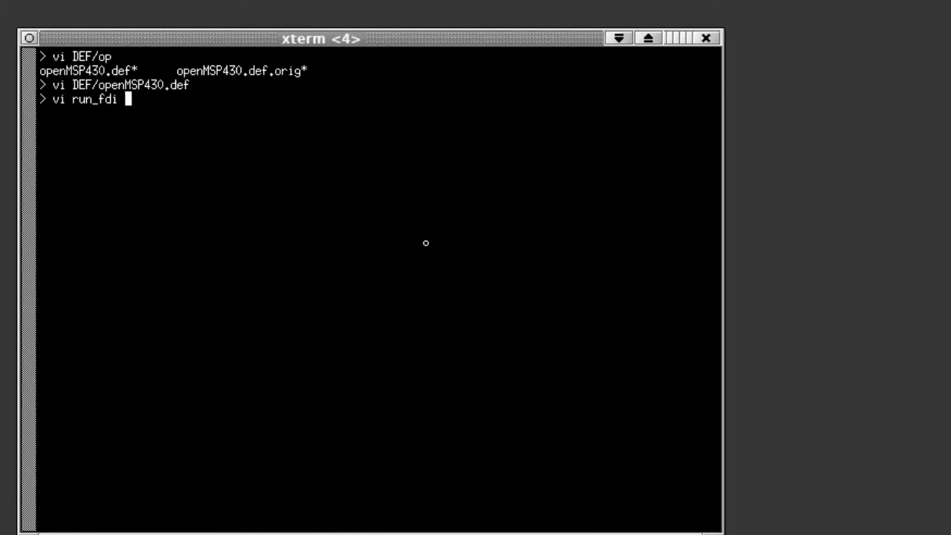
pyautogui.press('Return')
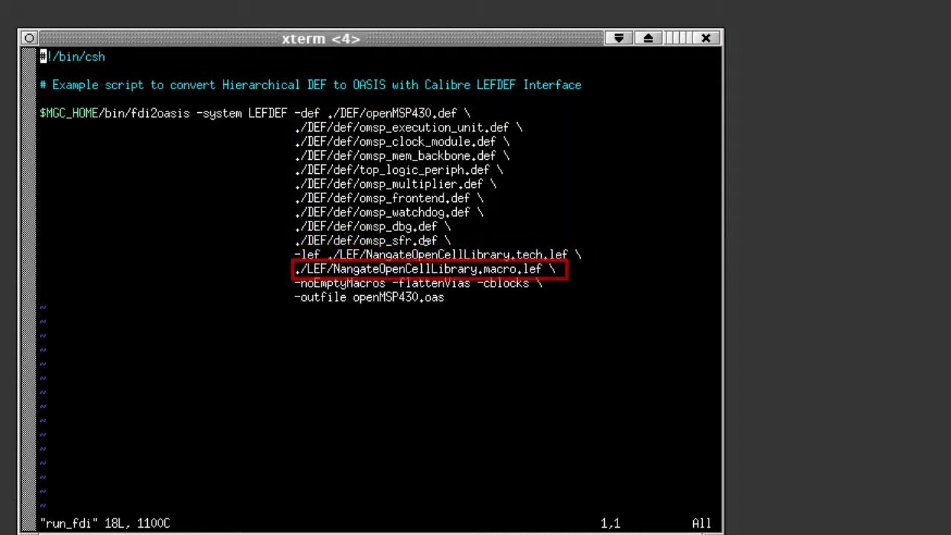
pyautogui.write(':q')
pyautogui.press('Return')
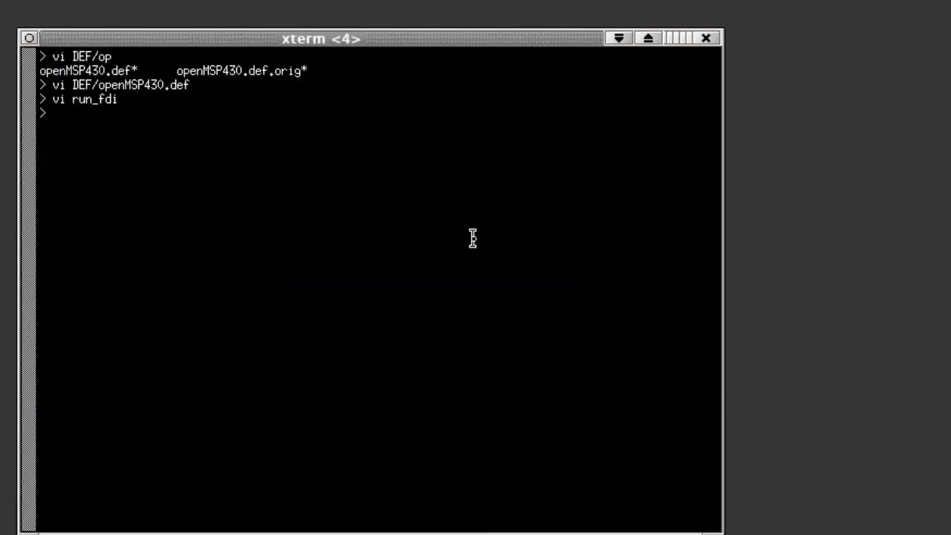
# Step: Source the run_fdi script to convert the DEF to OASIS, and load openMSP430.oas with calibredrv from the other terminal
pyautogui.write('source run_fdi')
pyautogui.press('Return')
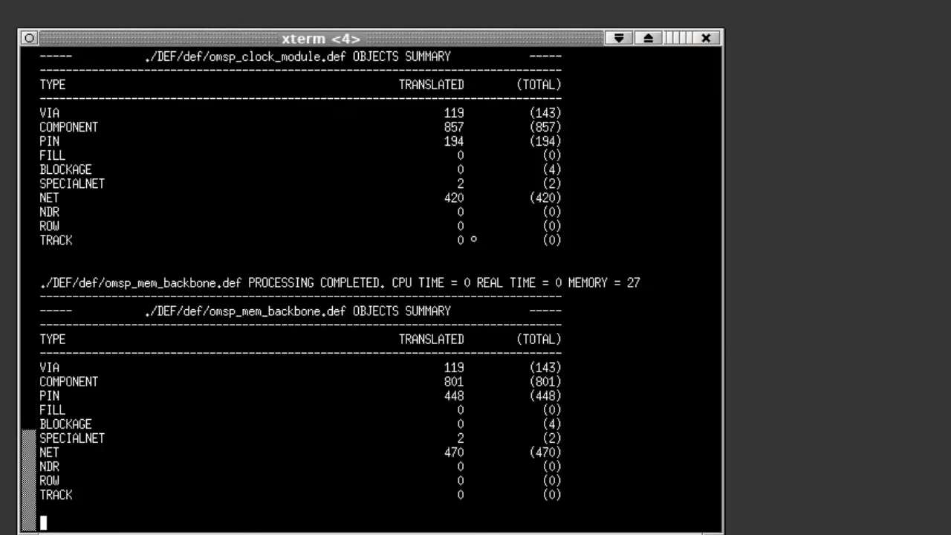
pyautogui.write('calibredrv o')
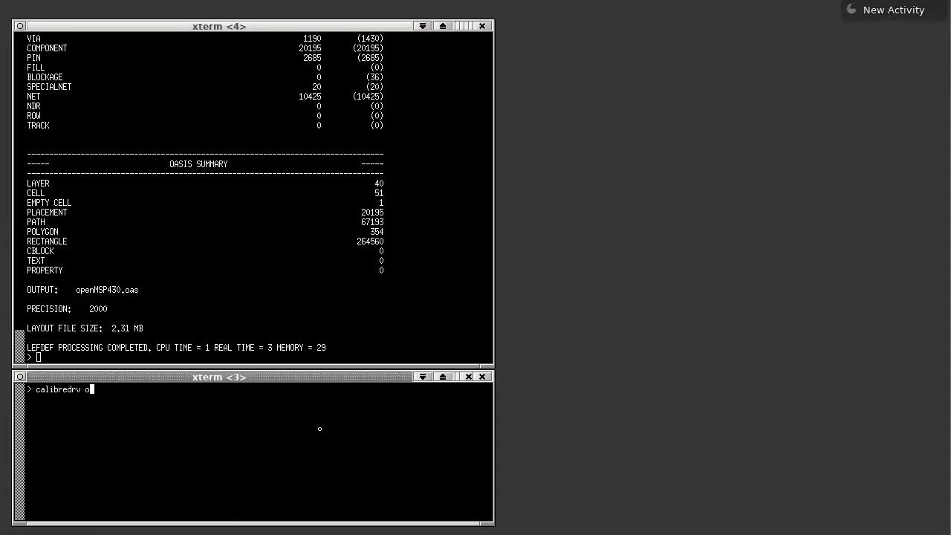
pyautogui.write('penMSP430.oas')
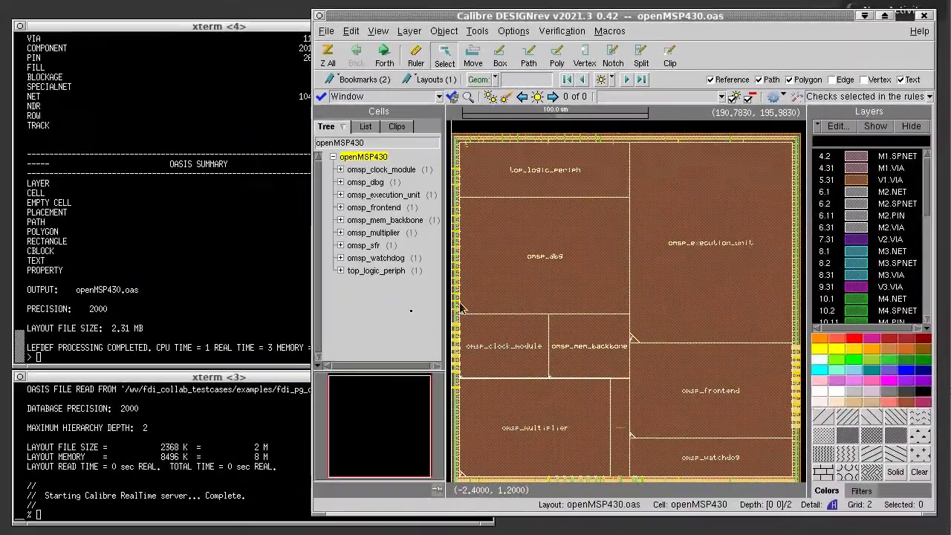
# Step: Open fdi.map in vi from the first terminal, search for M1, highlight its SPNET entry and quit the file
pyautogui.click(205, 330)
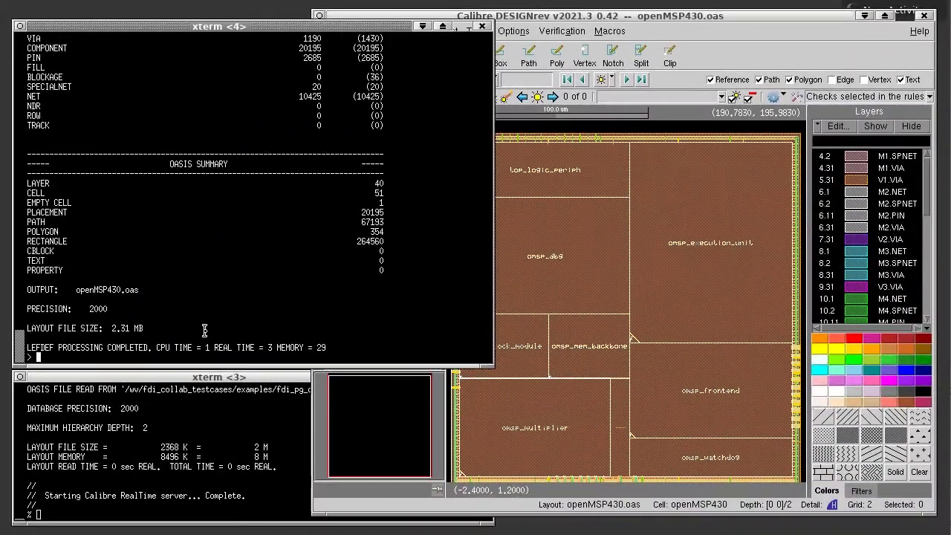
pyautogui.write('vi fdi.map')
pyautogui.press('Return')
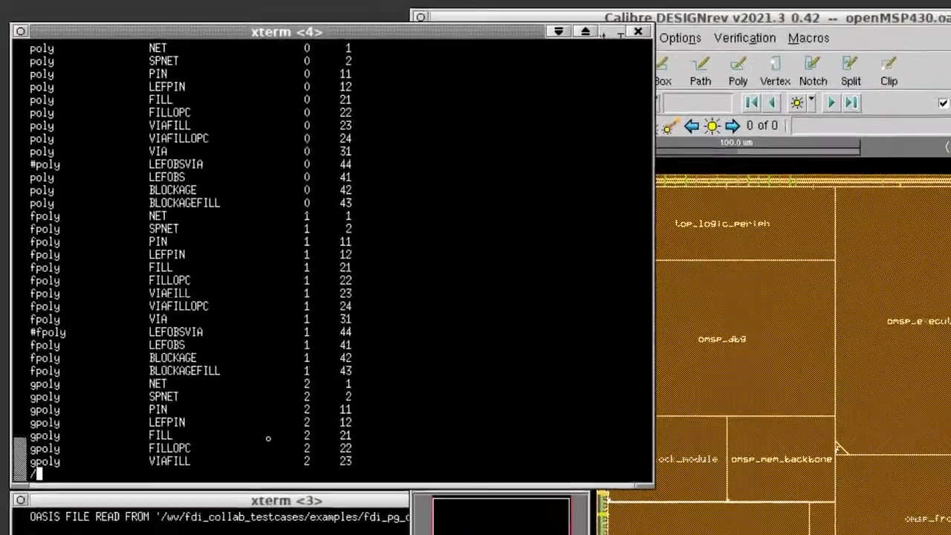
pyautogui.write('/M1')
pyautogui.press('Return')
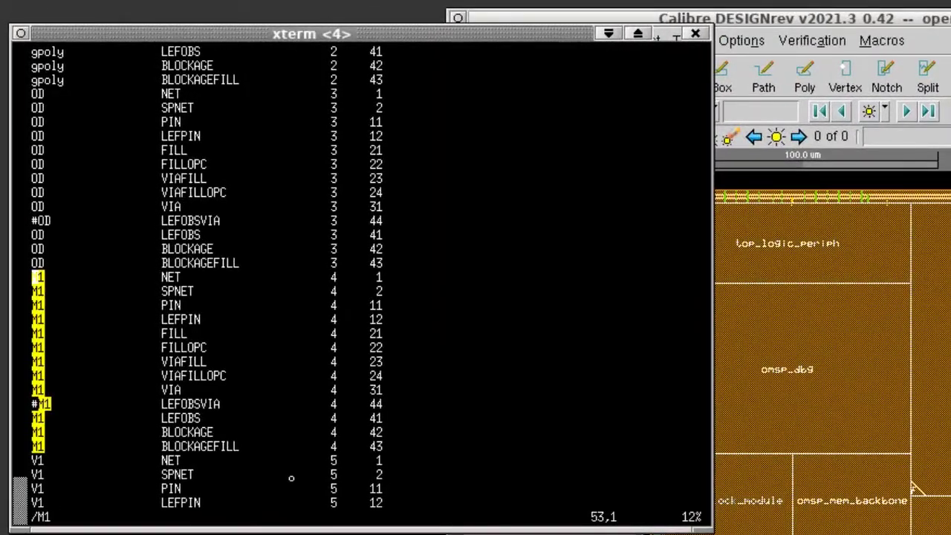
pyautogui.tripleClick(164, 291)
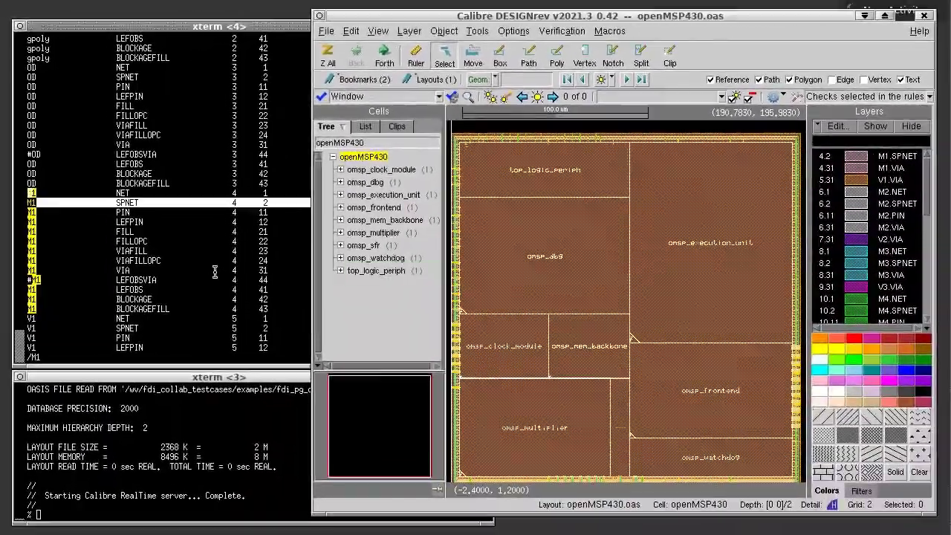
pyautogui.click(214, 272)
pyautogui.write(':q')
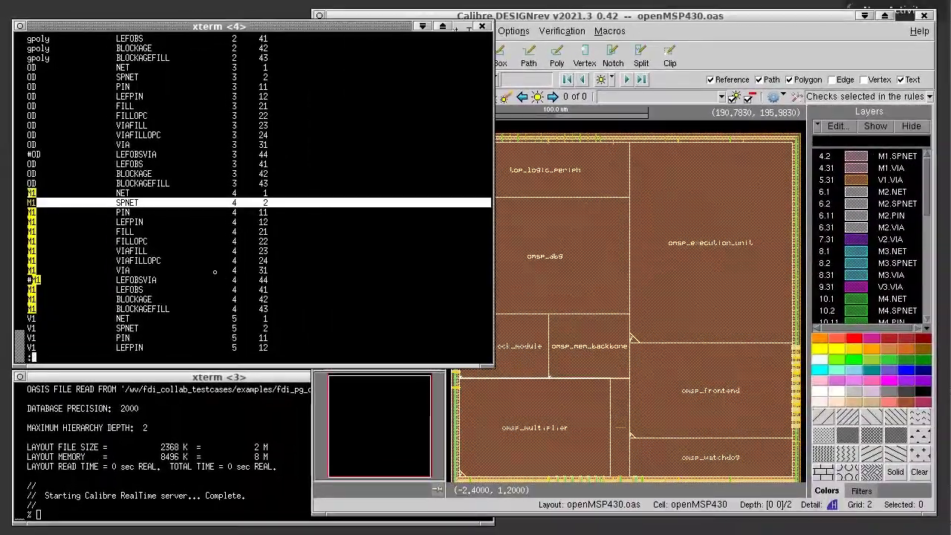
pyautogui.press('Return')
# Step: Select the layout layers matching *SPNET, show only those layers, and exit the layout viewer
pyautogui.click(886, 140)
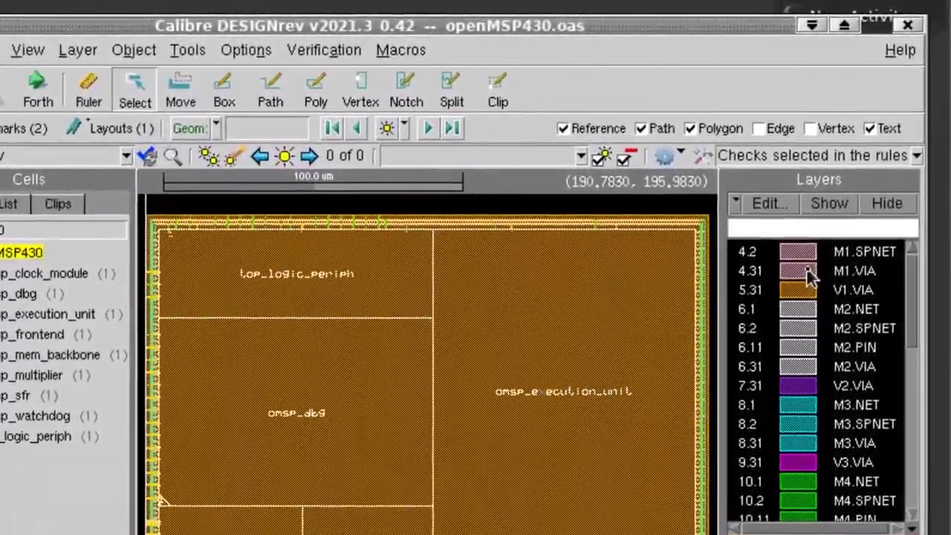
pyautogui.click(795, 251)
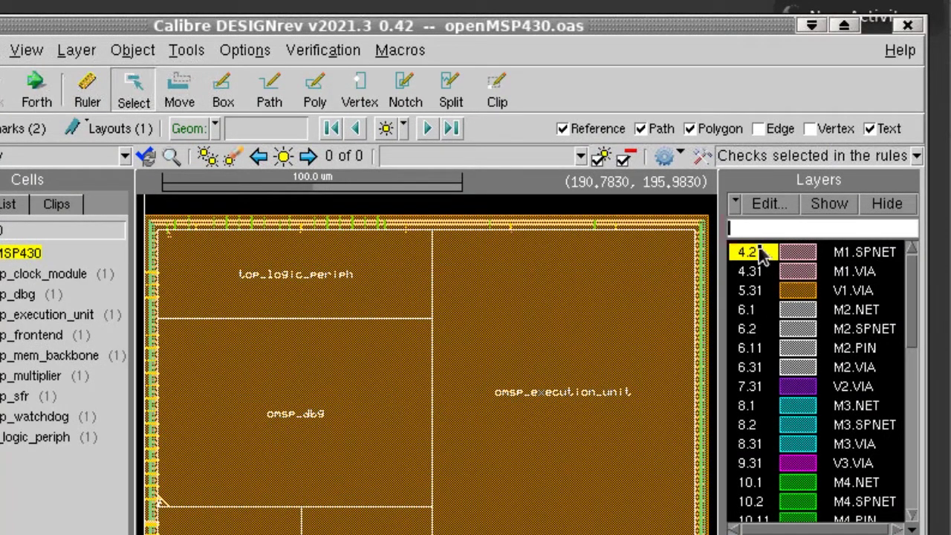
pyautogui.write('*SPNET')
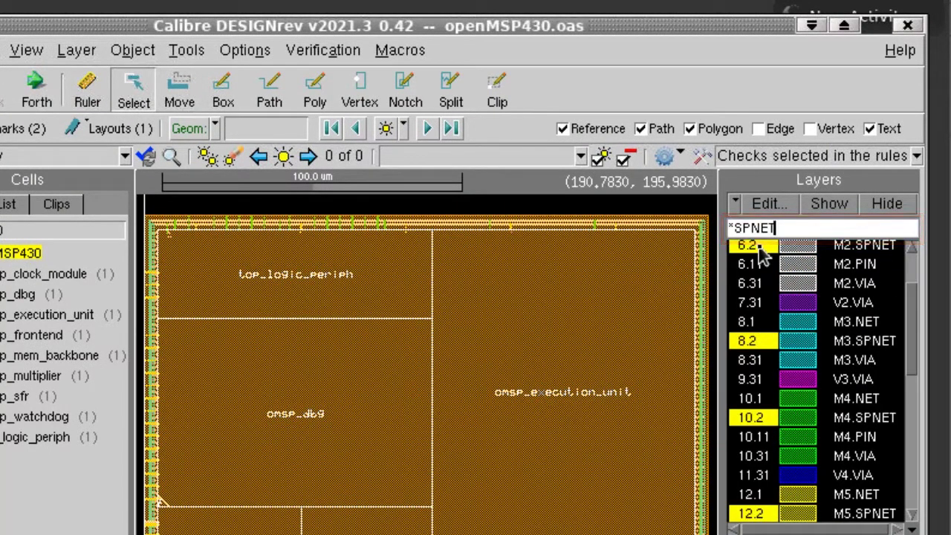
pyautogui.rightClick(759, 251)
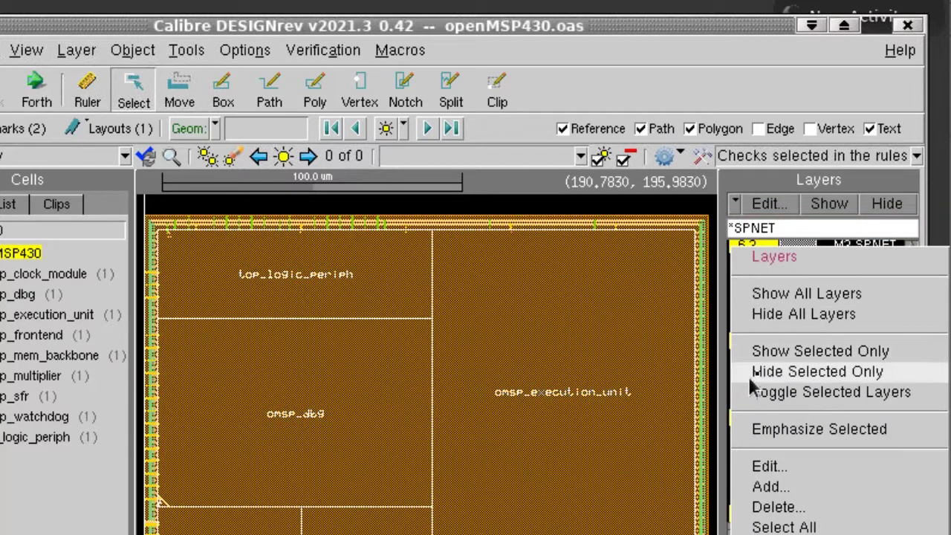
pyautogui.click(775, 358)
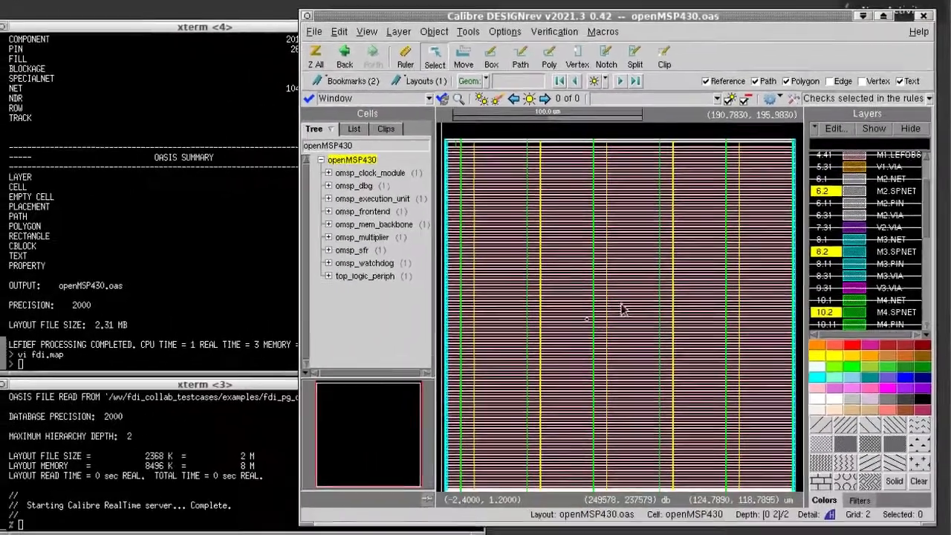
pyautogui.hotkey('ctrl', 'c')
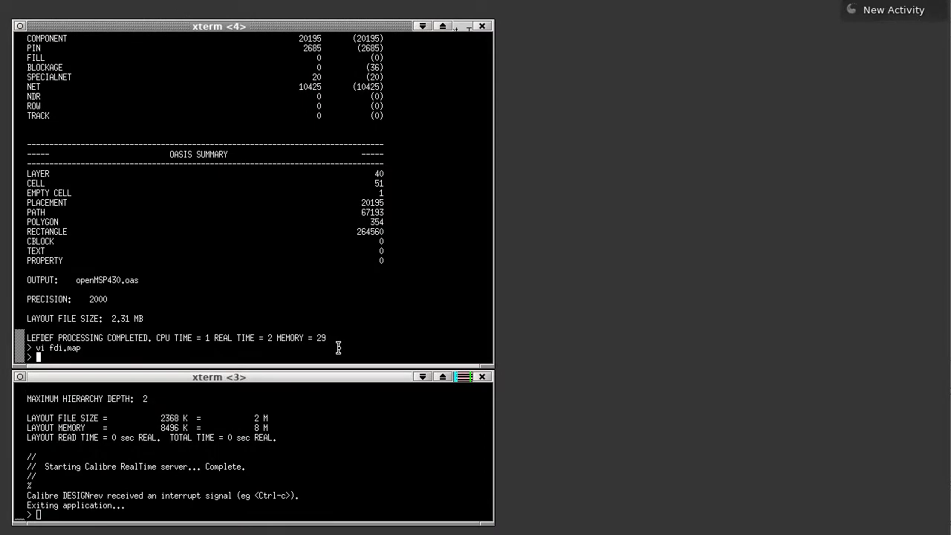
# Step: Open generate_map.tcl in vi, examine its layers and objects lists and the POWER and GROUND type filters, then quit it
pyautogui.write('generate_map.tcl')
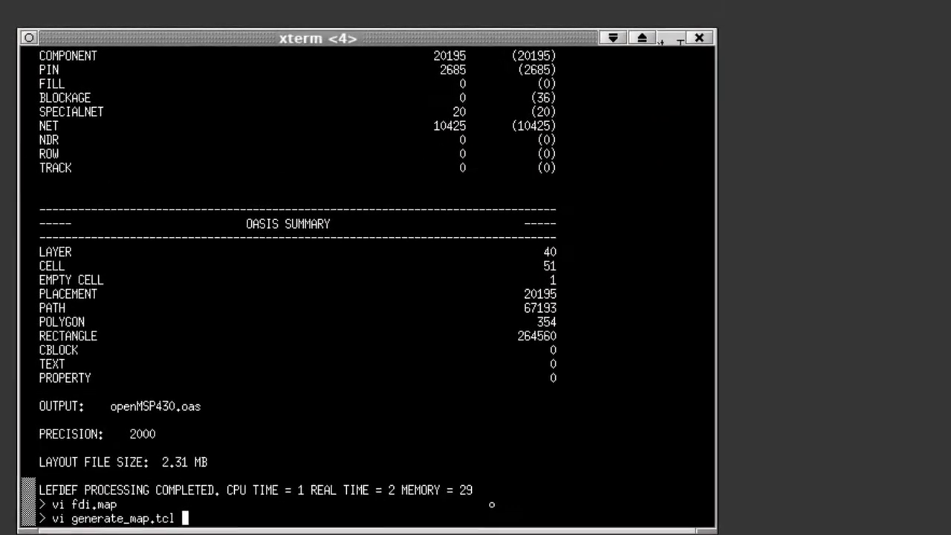
pyautogui.press('Return')
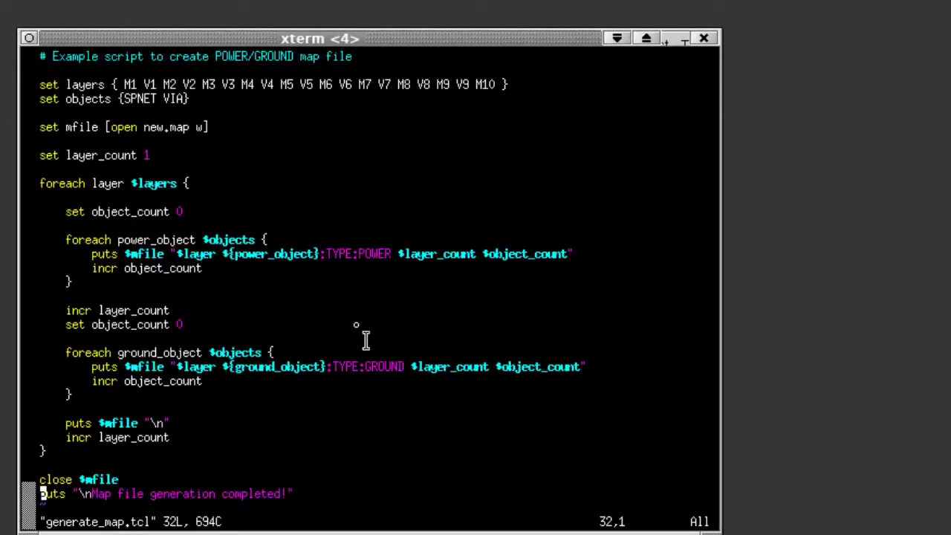
pyautogui.tripleClick(146, 84)
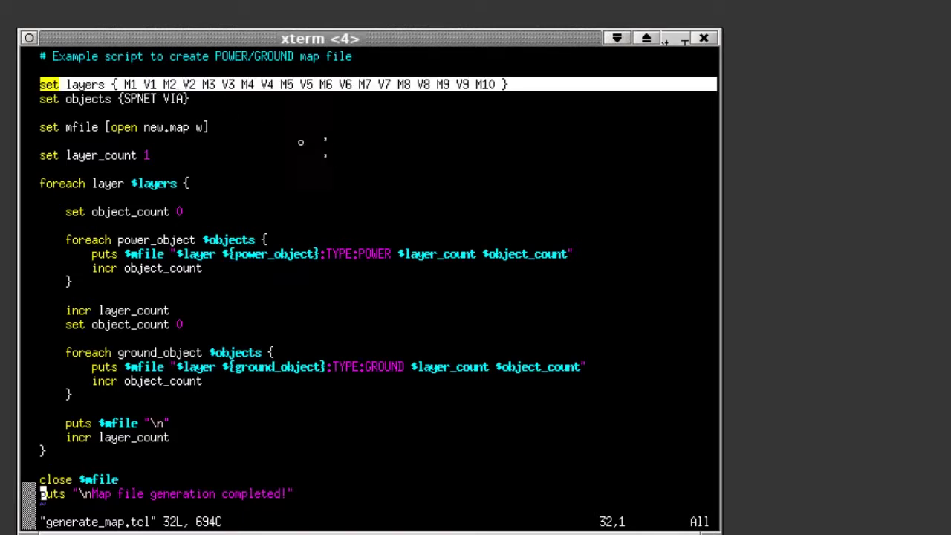
pyautogui.doubleClick(145, 98)
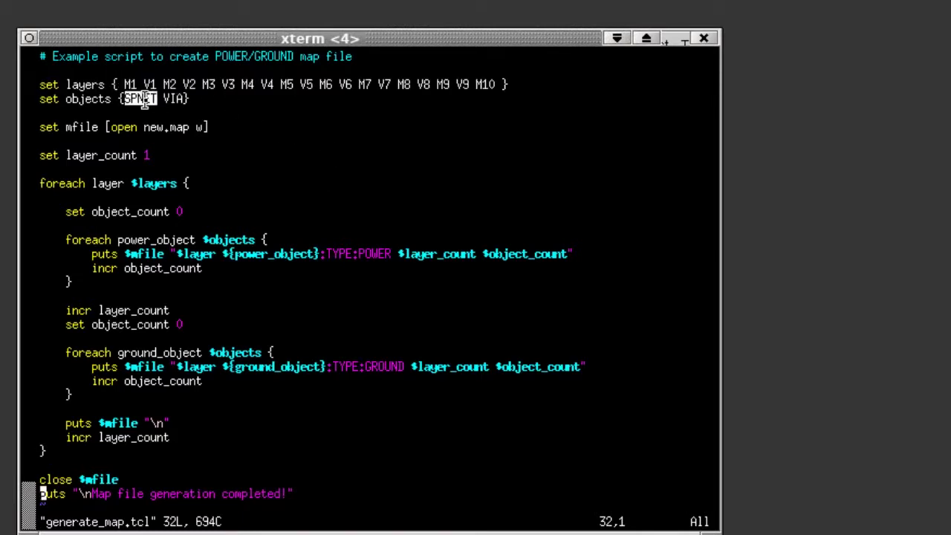
pyautogui.tripleClick(146, 99)
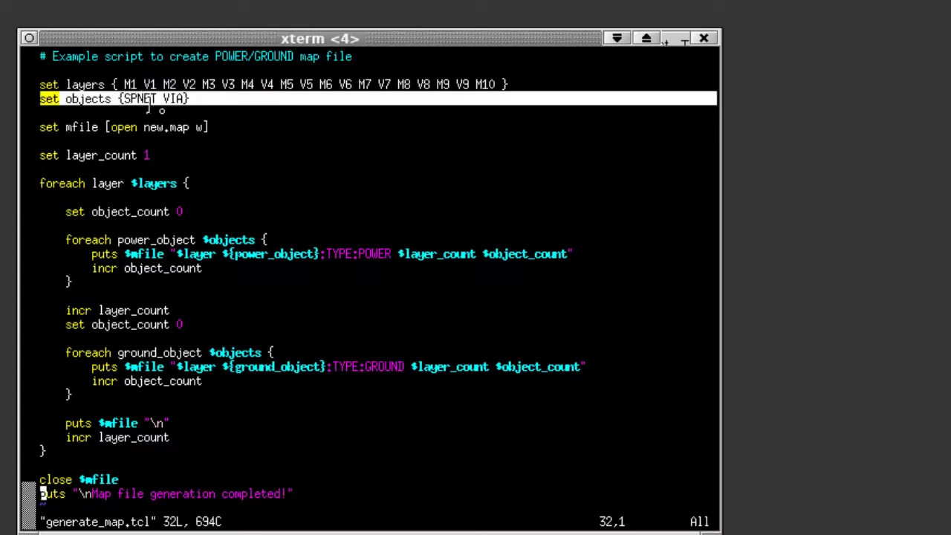
pyautogui.click(273, 136)
pyautogui.moveTo(359, 253); pyautogui.dragTo(394, 253)
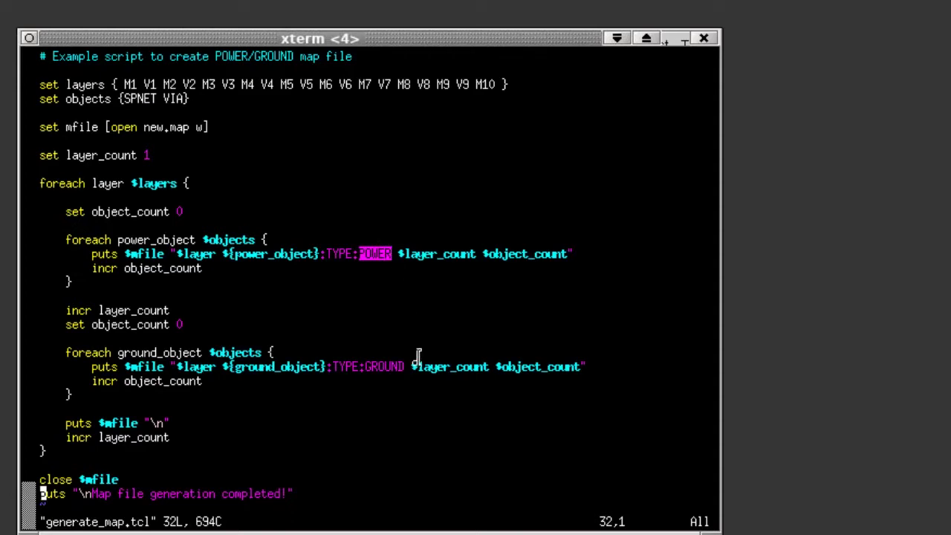
pyautogui.moveTo(366, 367); pyautogui.dragTo(406, 367)
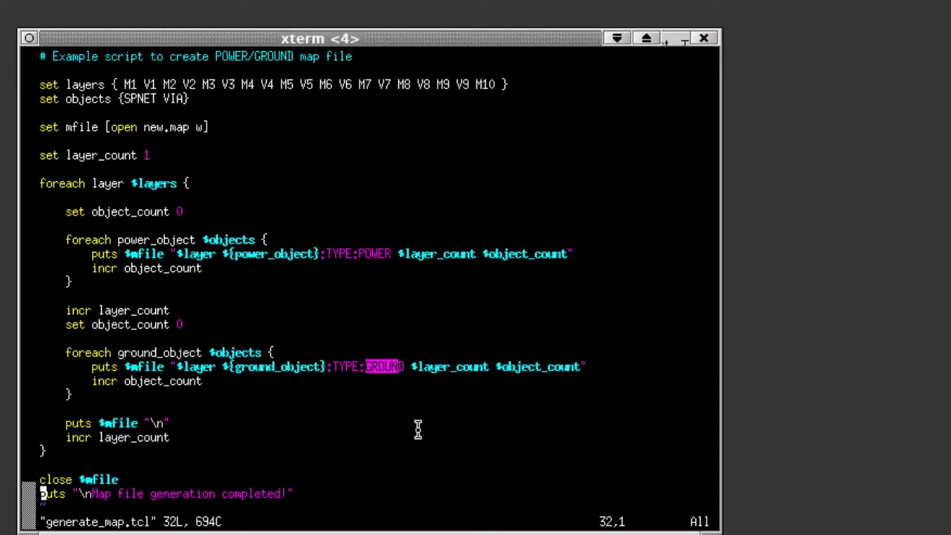
pyautogui.write(':q')
pyautogui.press('Return')
# Step: Run generate_map.tcl with tclsh to generate the power/ground map file
pyautogui.write('tclsh ge')
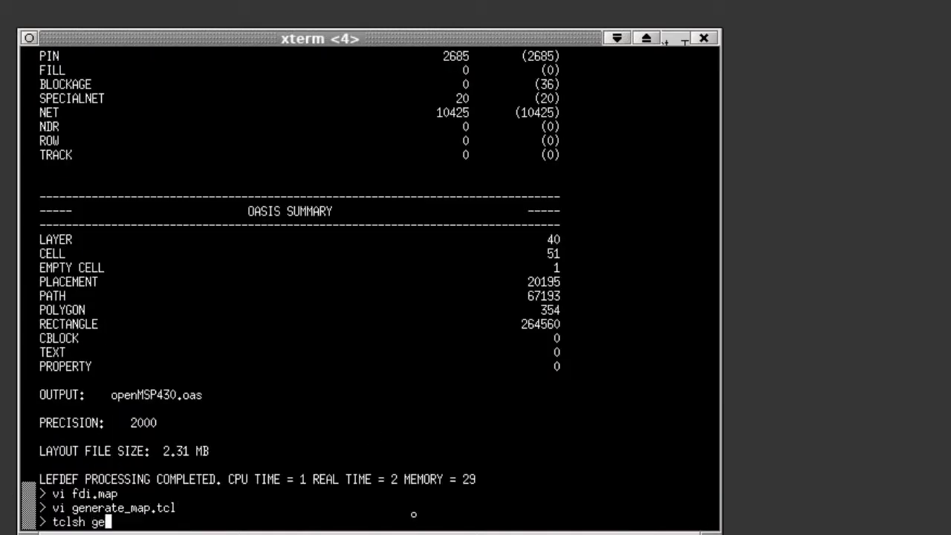
pyautogui.press('Tab')
pyautogui.press('Return')
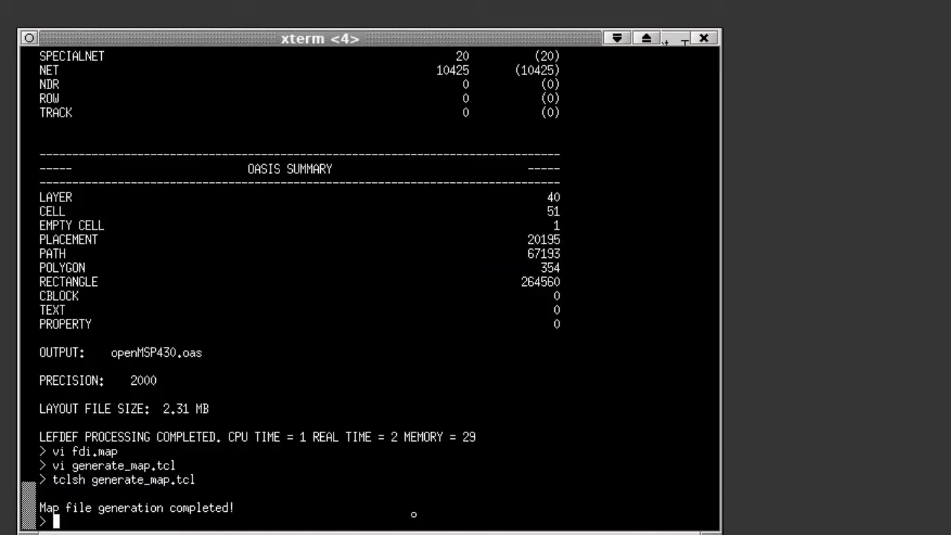
# Step: Open new.map in vi to review its POWER and GROUND layer entries, then quit it
pyautogui.write('vi new.map')
pyautogui.press('Return')
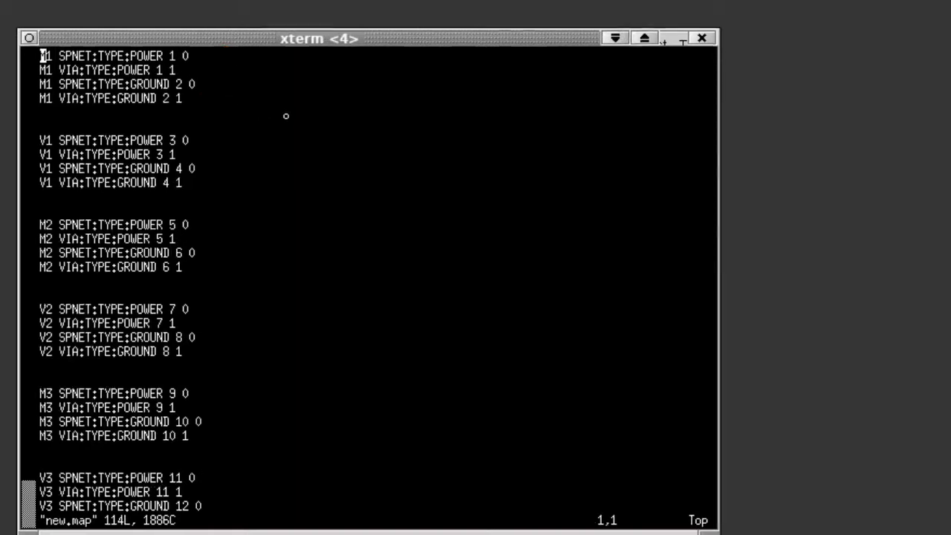
pyautogui.write(':q')
pyautogui.press('Return')
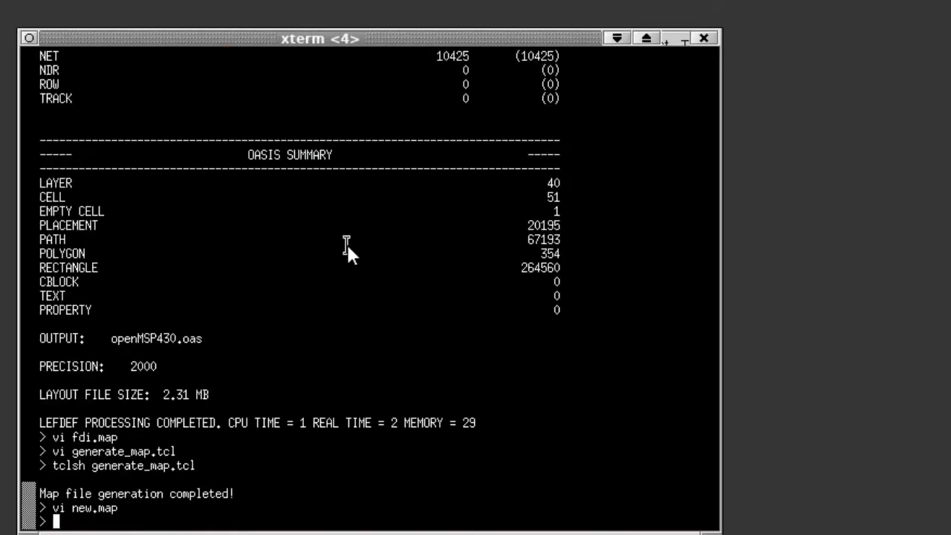
# Step: Open run_fdi in vi, add the line "-map new.map \" above the -outfile line, and save and quit
pyautogui.write('vi run_fdi')
pyautogui.press('Return')
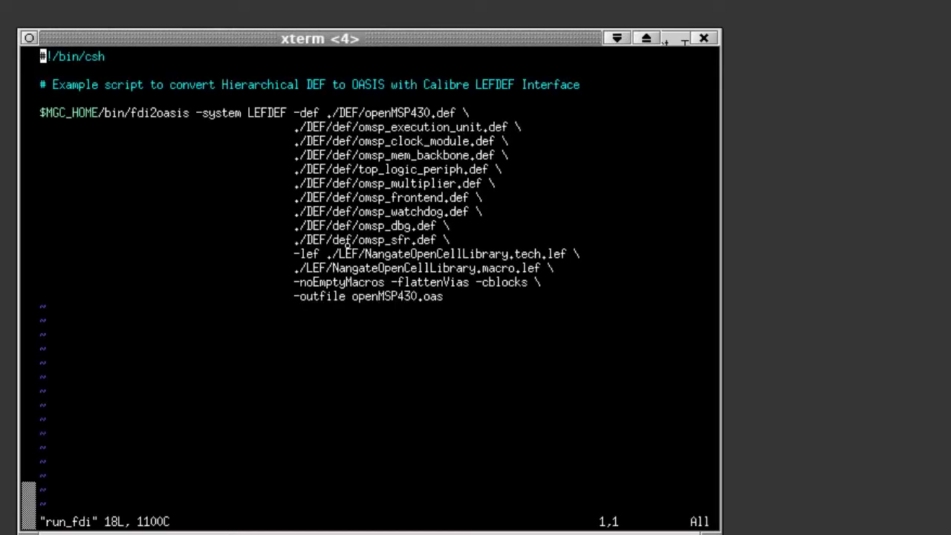
pyautogui.press('j')
pyautogui.press('j')
pyautogui.press('j')
pyautogui.press('j')
pyautogui.press('j')
pyautogui.press('j')
pyautogui.press('j')
pyautogui.press('j')
pyautogui.press('j')
pyautogui.press('j')
pyautogui.press('j')
pyautogui.press('j')
pyautogui.press('j')
pyautogui.press('j')
pyautogui.press('j')
pyautogui.press('j')
pyautogui.write('o-map new')
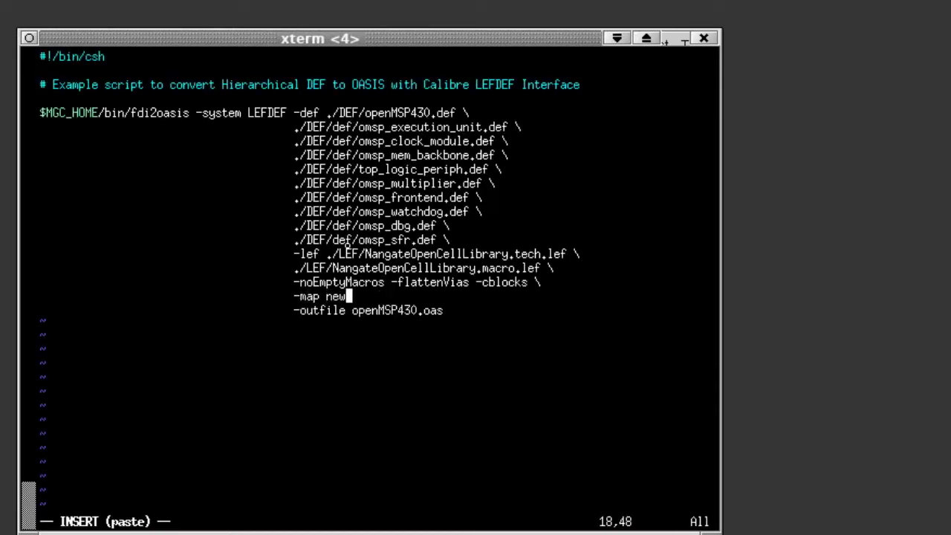
pyautogui.write('.map \\:w')
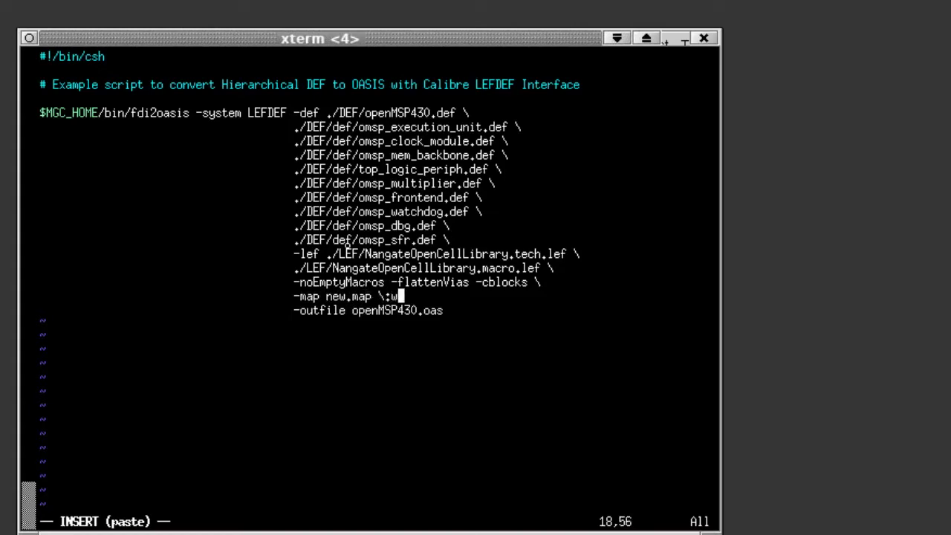
pyautogui.press('BackSpace')
pyautogui.press('BackSpace')
pyautogui.press('Escape')
pyautogui.write(':wq')
pyautogui.press('Return')
# Step: Source run_fdi to rerun the DEF-to-OASIS conversion and open openMSP430.oas in Calibre DESIGNrev
pyautogui.write('source run_fdi')
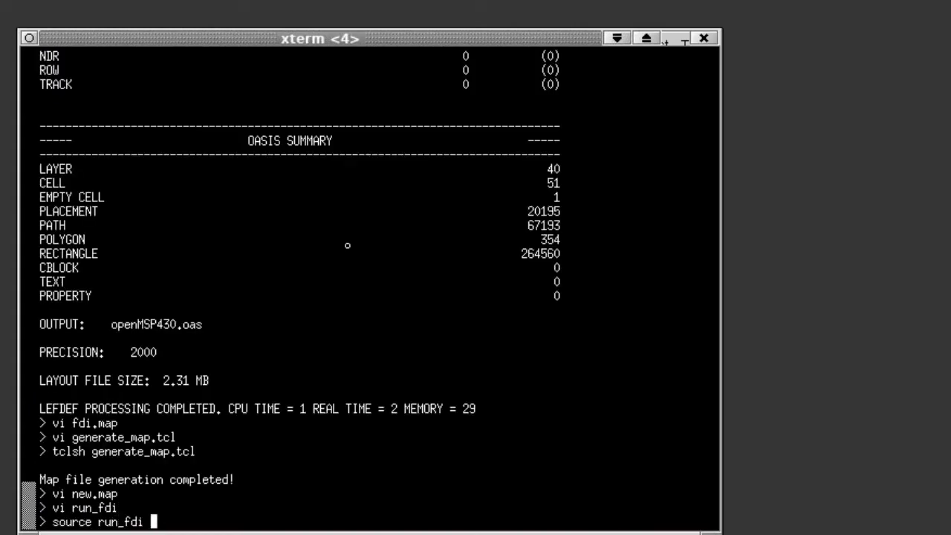
pyautogui.press('Return')
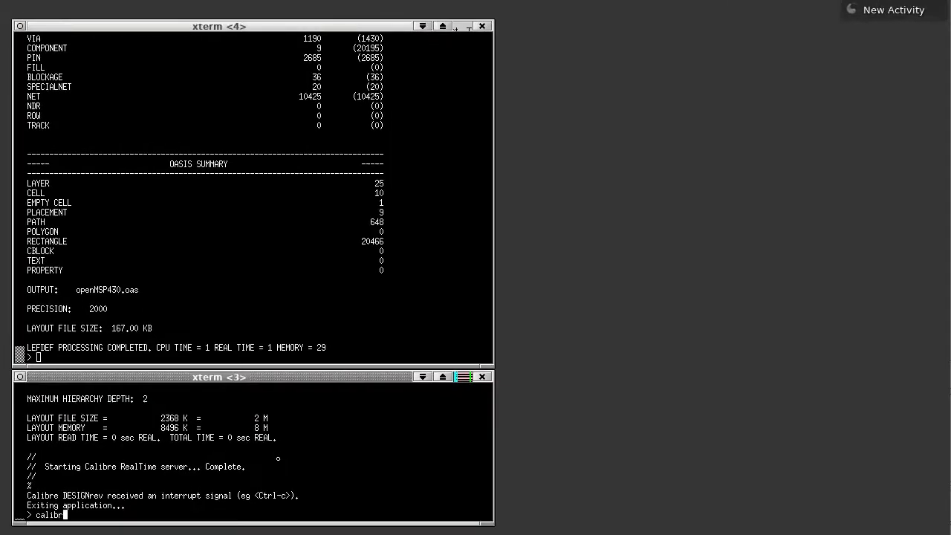
pyautogui.write('openMSP430.oas')
pyautogui.press('Return')
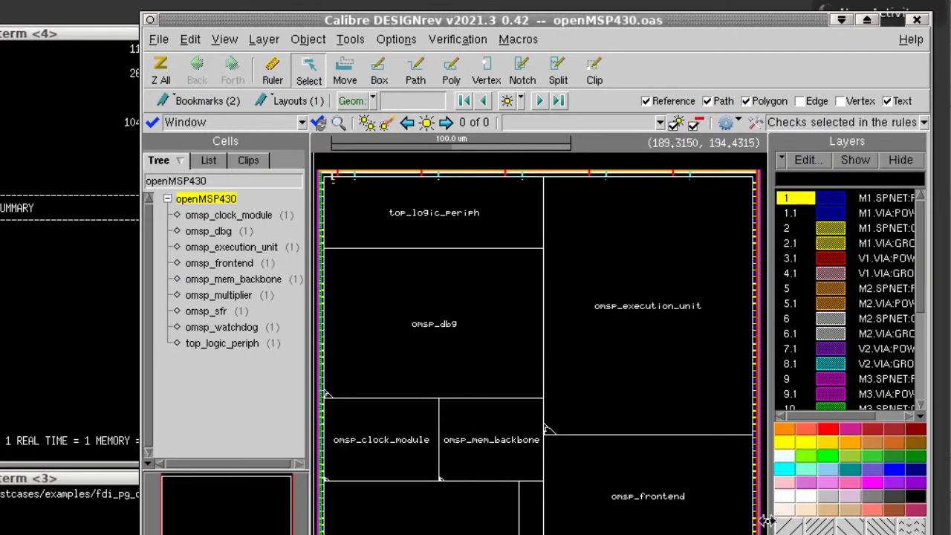
# Step: Widen the layer list to read full names, select the layers matching *POW, and show only those layers at full hierarchy depth
pyautogui.moveTo(768, 521); pyautogui.dragTo(720, 522)
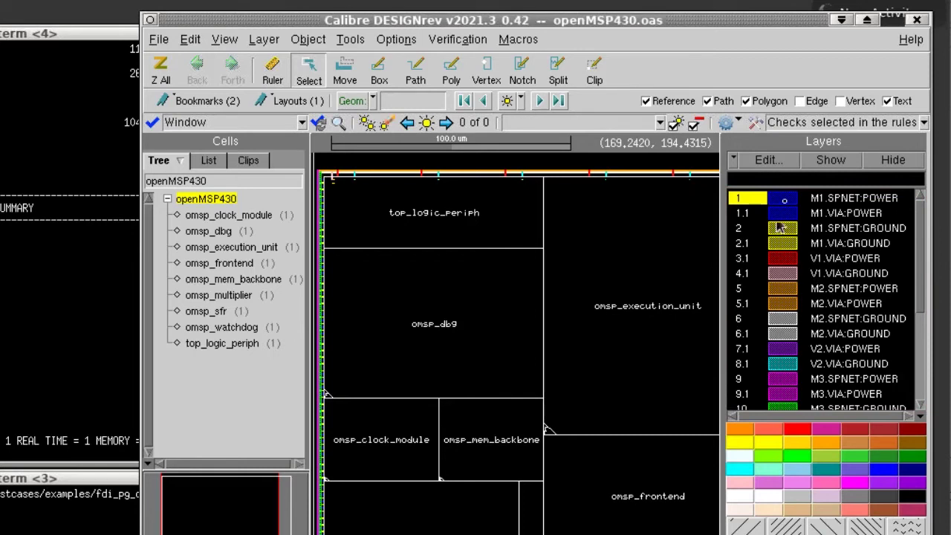
pyautogui.click(783, 178)
pyautogui.write('*POW')
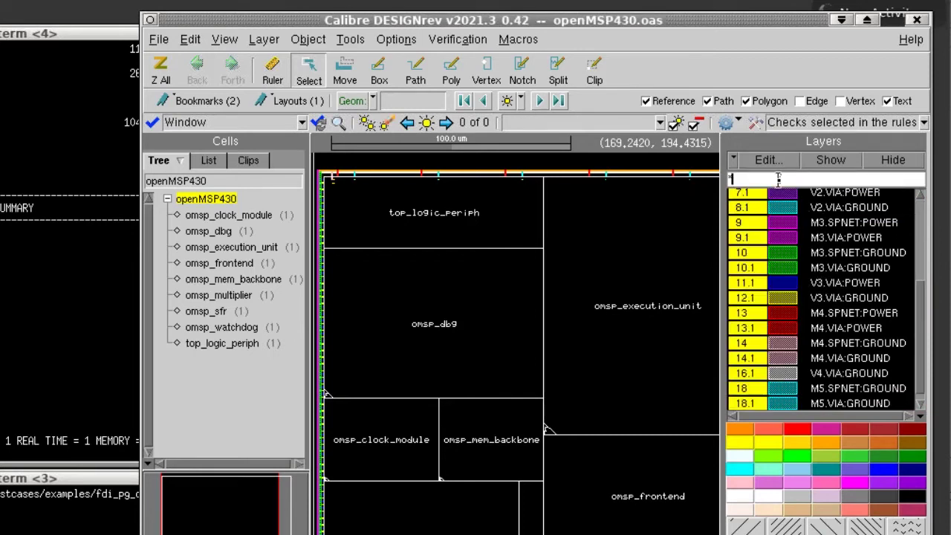
pyautogui.rightClick(763, 246)
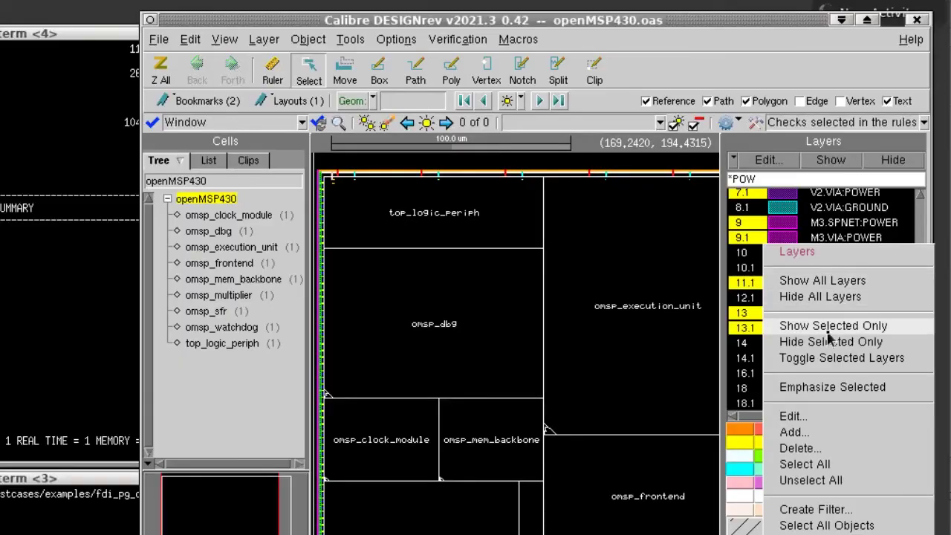
pyautogui.click(855, 327)
pyautogui.hotkey('shift', 'f')
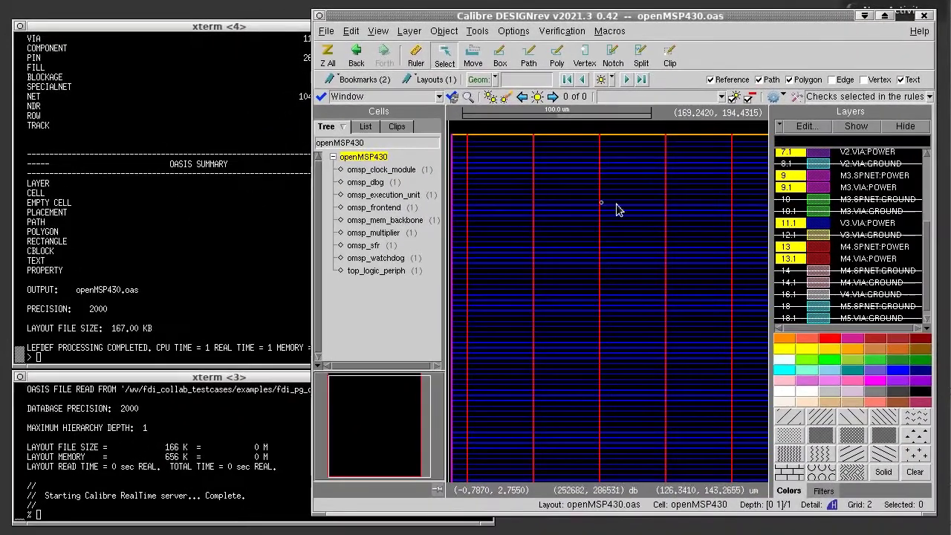
# Step: View the power layers in the omsp_clock_module, omsp_dbg and omsp_multiplier cells, and return to the top cell openMSP430
pyautogui.doubleClick(386, 170)
pyautogui.doubleClick(372, 182)
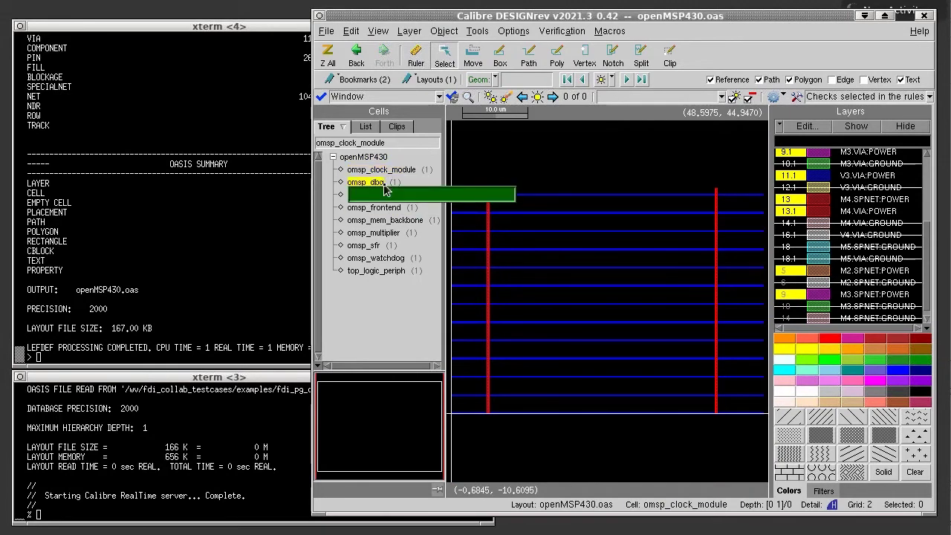
pyautogui.click(373, 233)
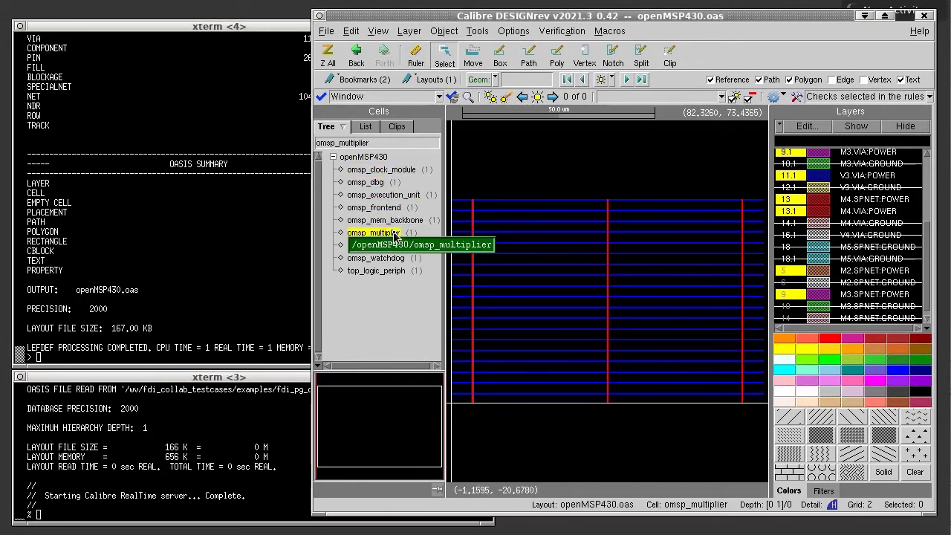
pyautogui.click(362, 159)
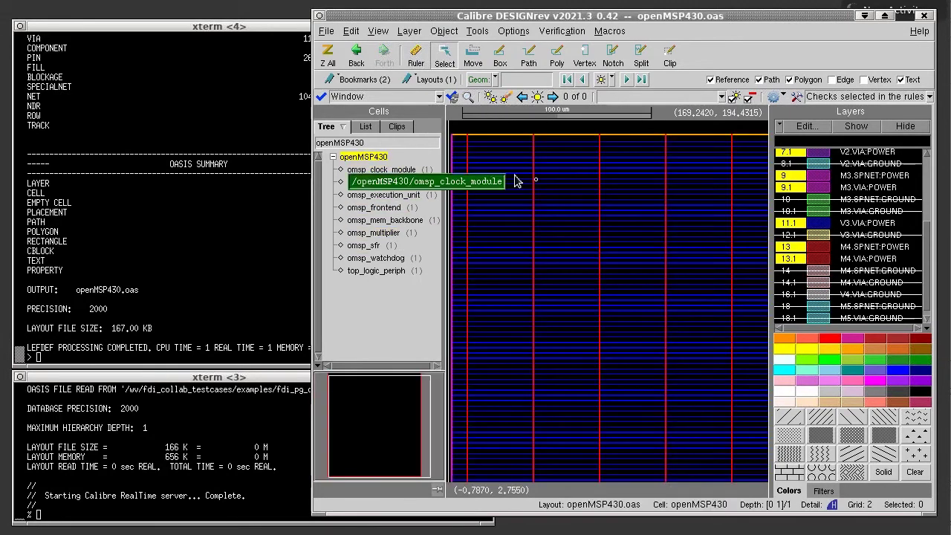
# Step: Show all layers of openMSP430 and examine the power and ground rails near the upper edge up close
pyautogui.rightClick(885, 223)
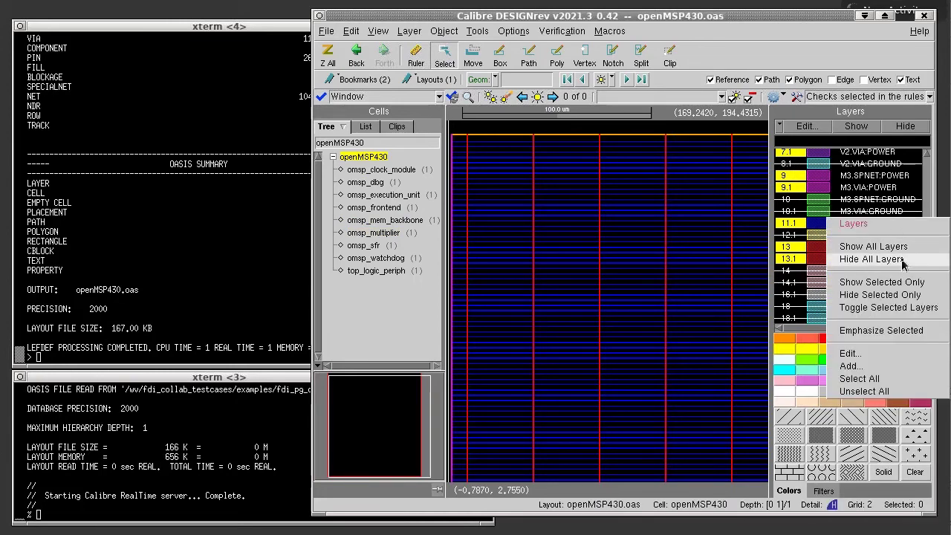
pyautogui.click(899, 249)
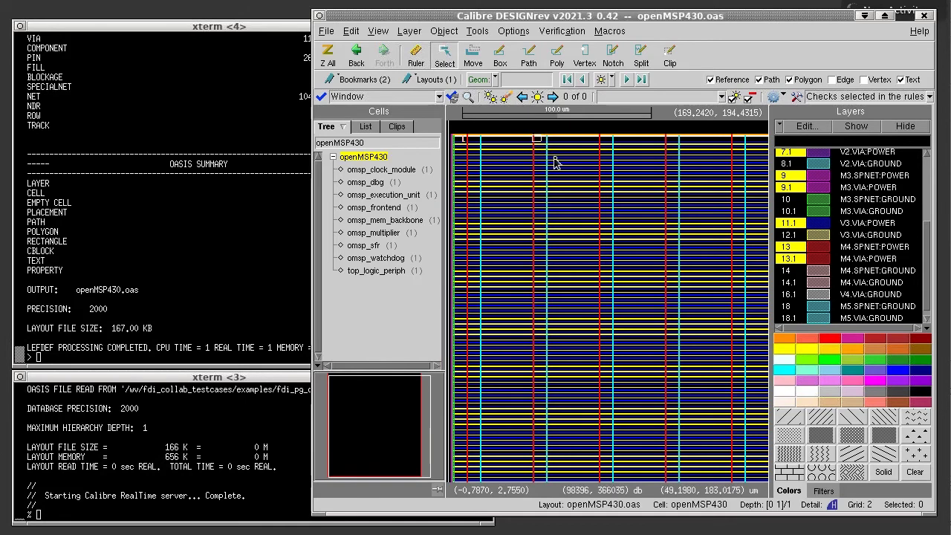
pyautogui.scroll(3, 557, 165)
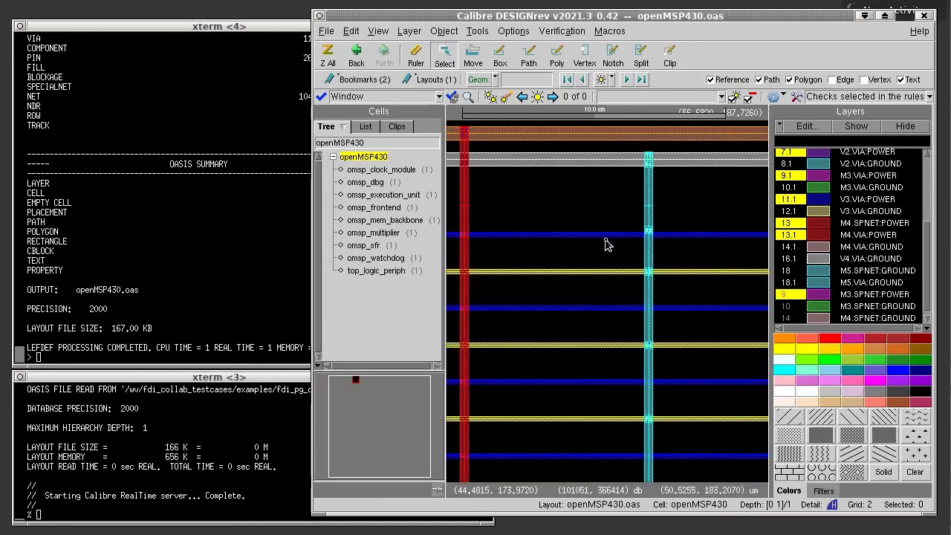